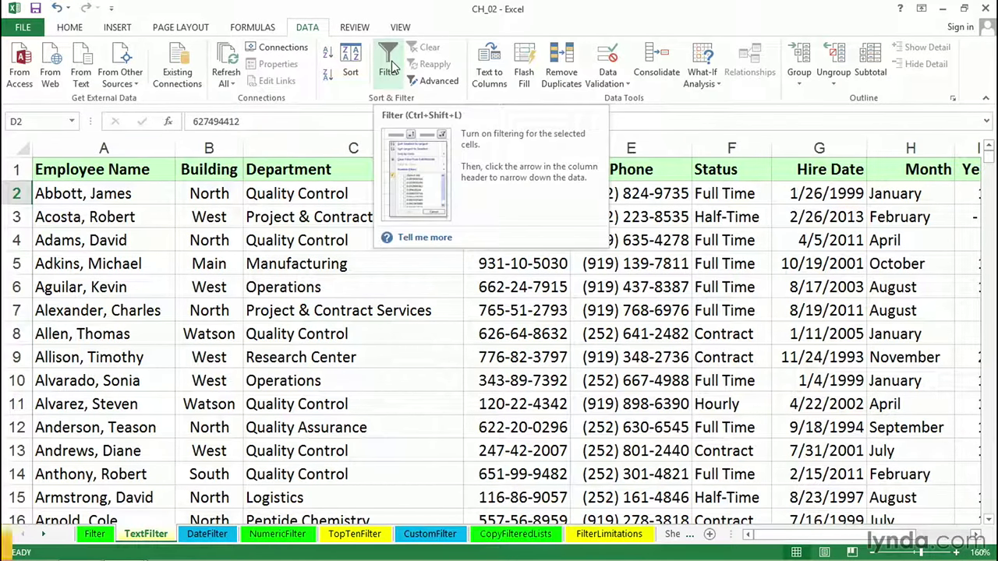
Step: Turn on AutoFilter for the employee list on the TextFilter sheet
{"action": "left_click", "coordinate": [388, 66]}
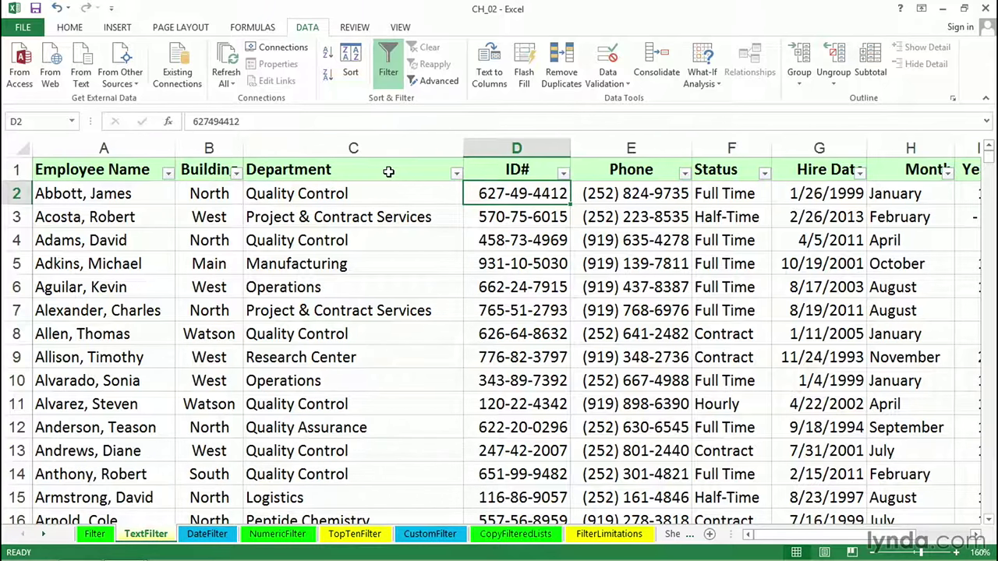
Step: Filter Department to values containing 'train' (33 of 741 records), then clear that filter
{"action": "left_click", "coordinate": [457, 173]}
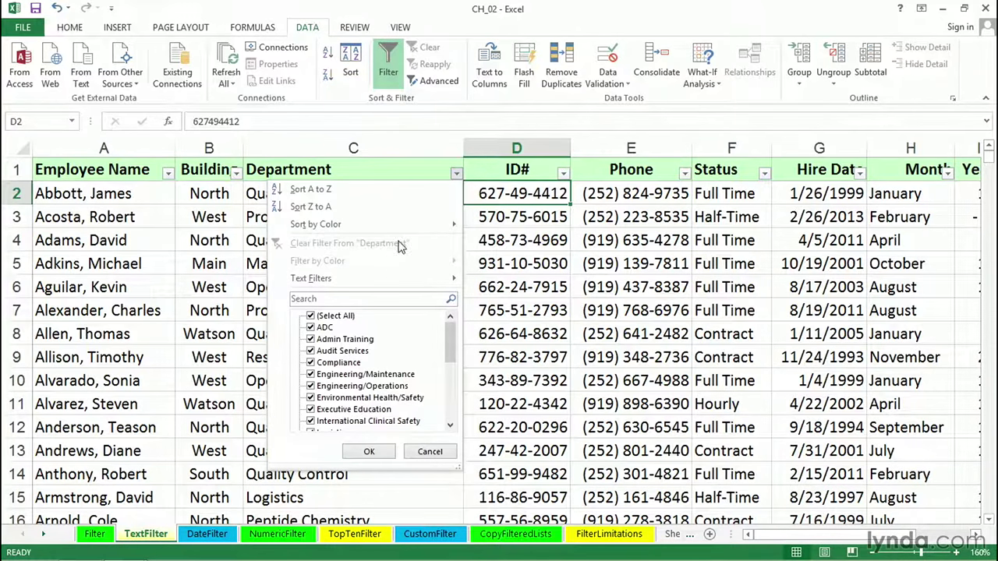
{"action": "mouse_move", "coordinate": [380, 282]}
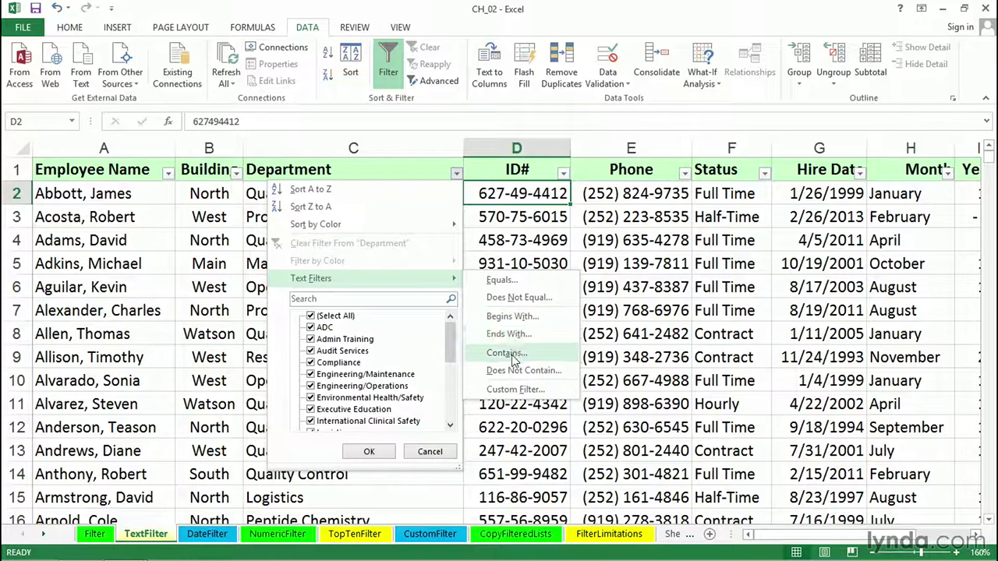
{"action": "left_click", "coordinate": [512, 355]}
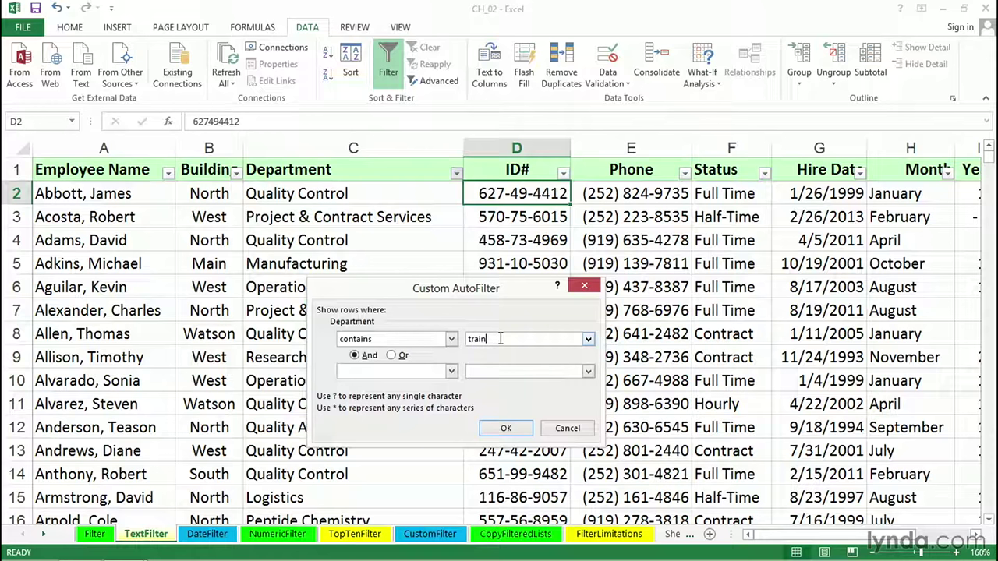
{"action": "left_click", "coordinate": [506, 428]}
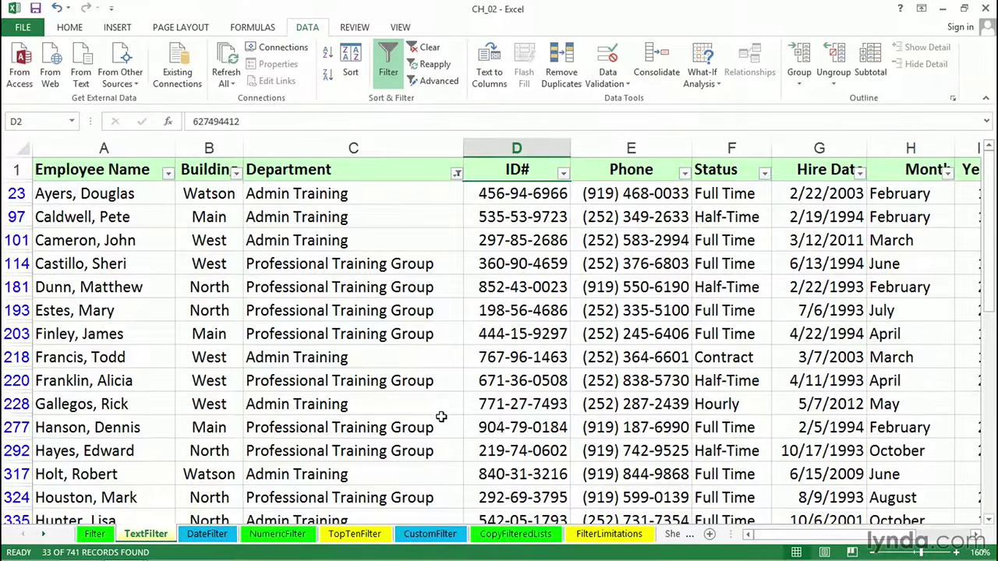
{"action": "scroll", "coordinate": [442, 417], "scroll_direction": "down", "scroll_amount": 4}
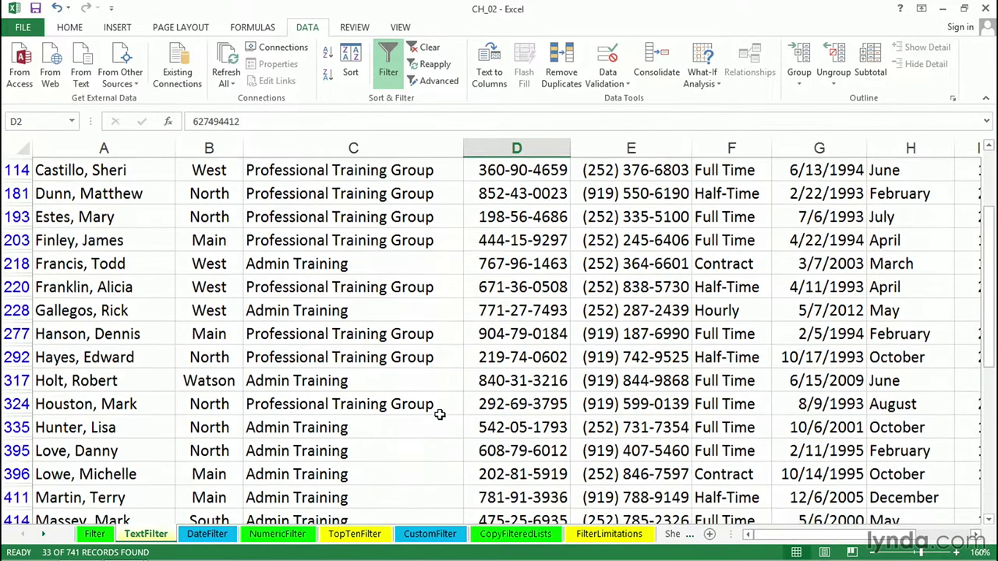
{"action": "scroll", "coordinate": [440, 415], "scroll_direction": "up", "scroll_amount": 2}
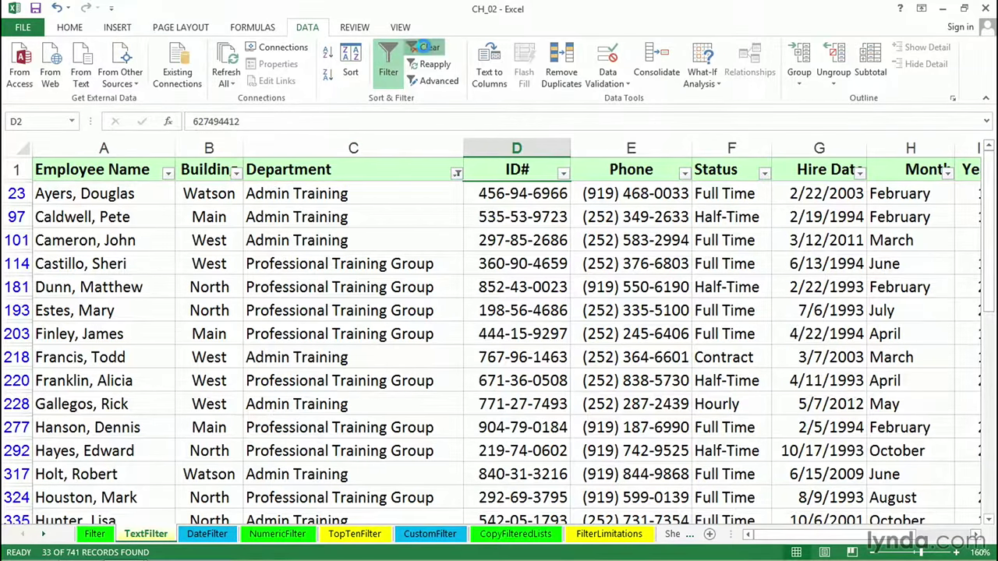
{"action": "left_click", "coordinate": [427, 47]}
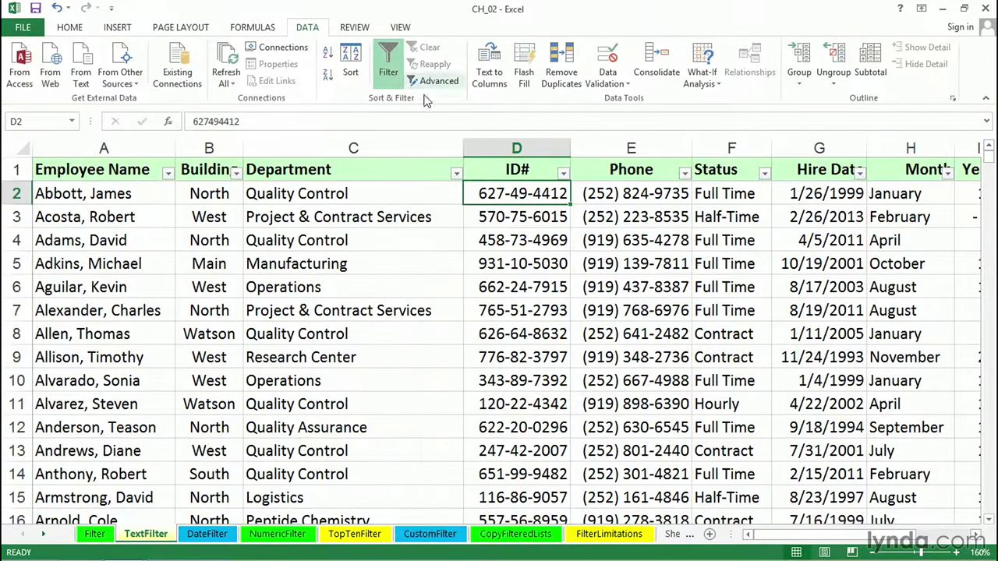
Step: Filter Department to values not containing 'training', leaving 708 of 741 records
{"action": "left_click", "coordinate": [456, 174]}
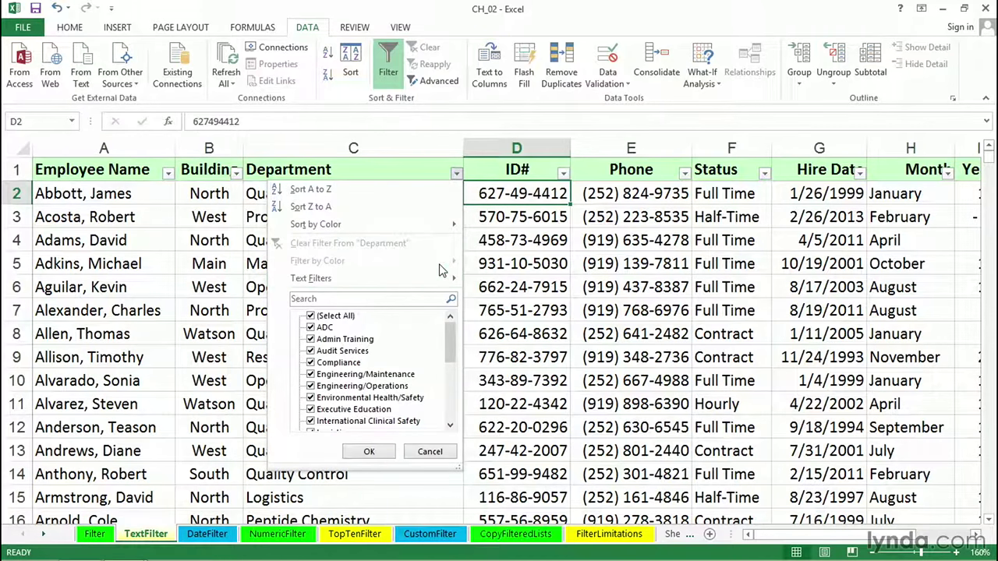
{"action": "mouse_move", "coordinate": [449, 280]}
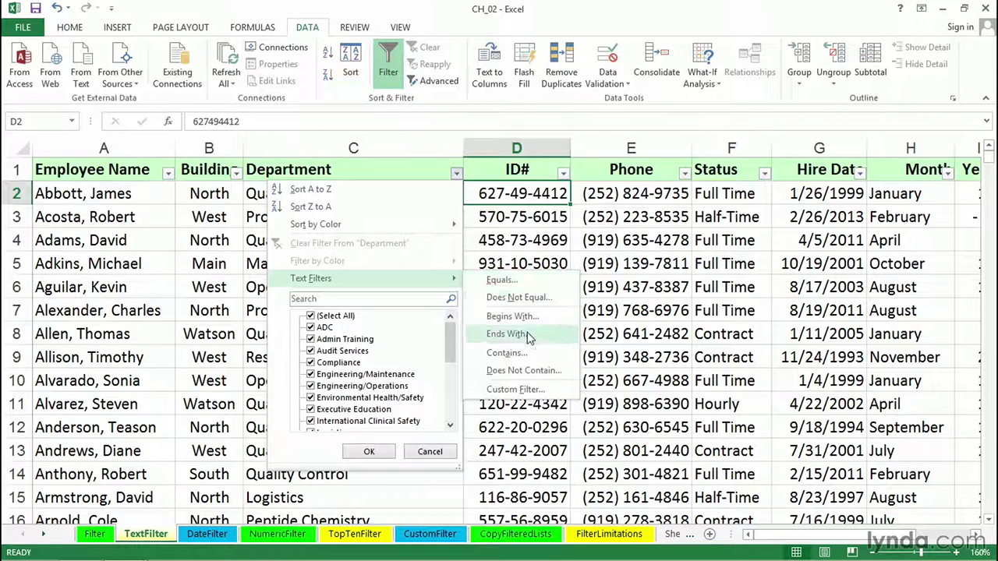
{"action": "left_click", "coordinate": [522, 372]}
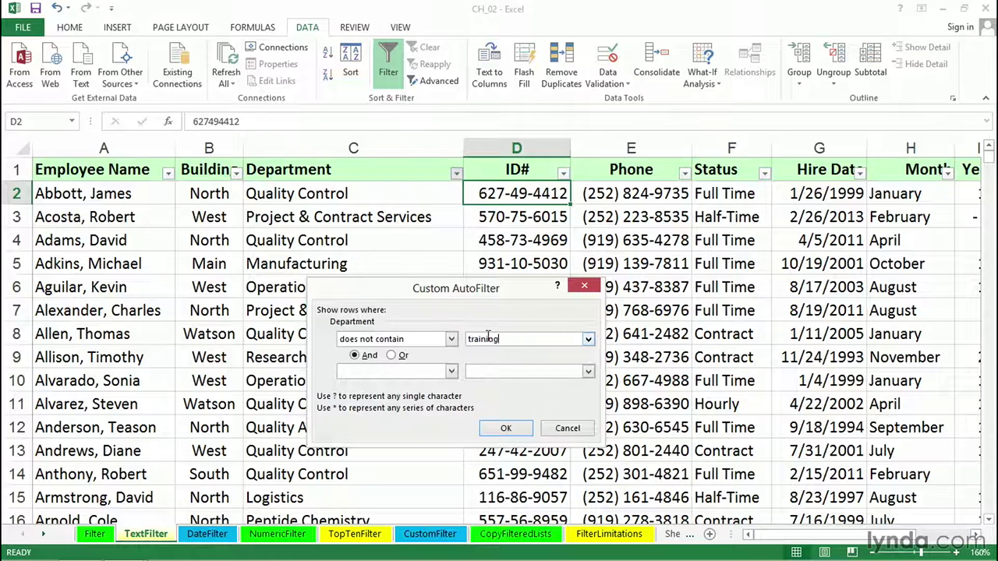
{"action": "left_click", "coordinate": [506, 430]}
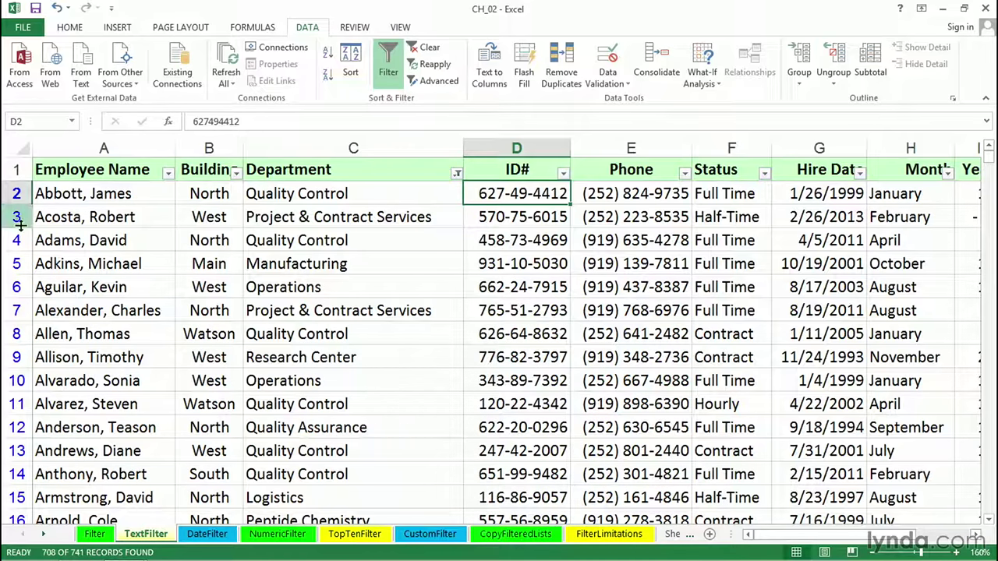
{"action": "scroll", "coordinate": [401, 404], "scroll_direction": "down", "scroll_amount": 5}
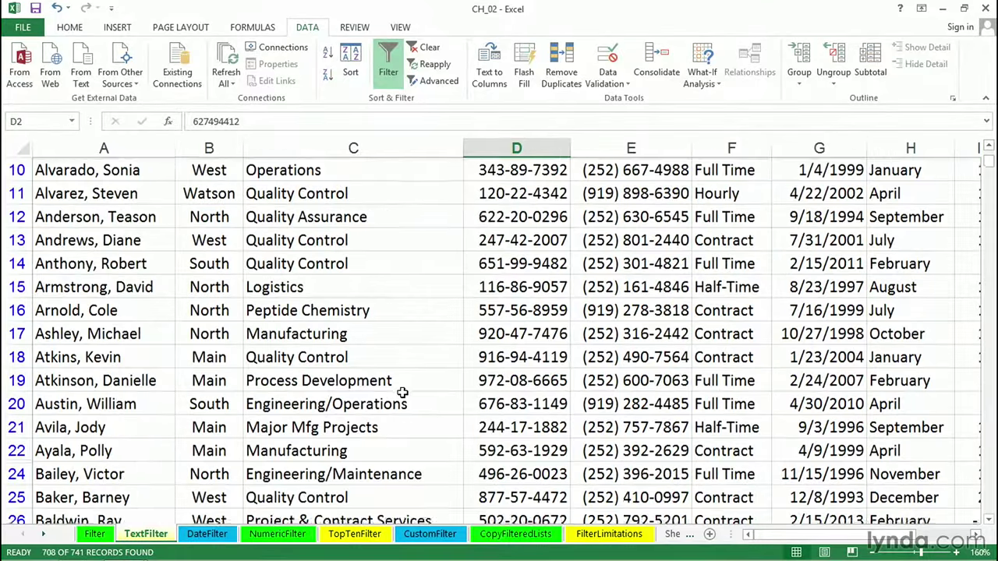
{"action": "scroll", "coordinate": [400, 387], "scroll_direction": "down", "scroll_amount": 9}
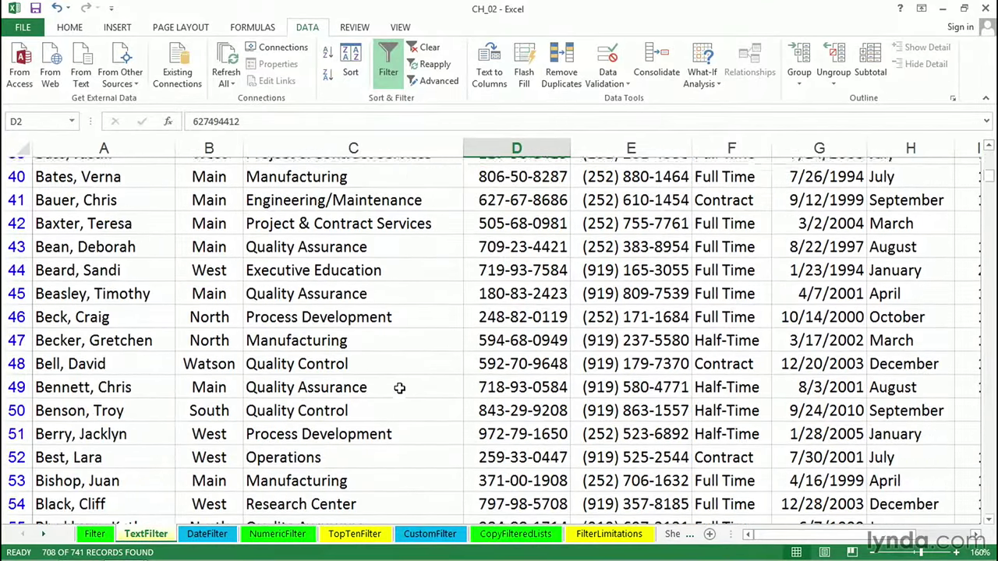
{"action": "scroll", "coordinate": [399, 388], "scroll_direction": "down", "scroll_amount": 9}
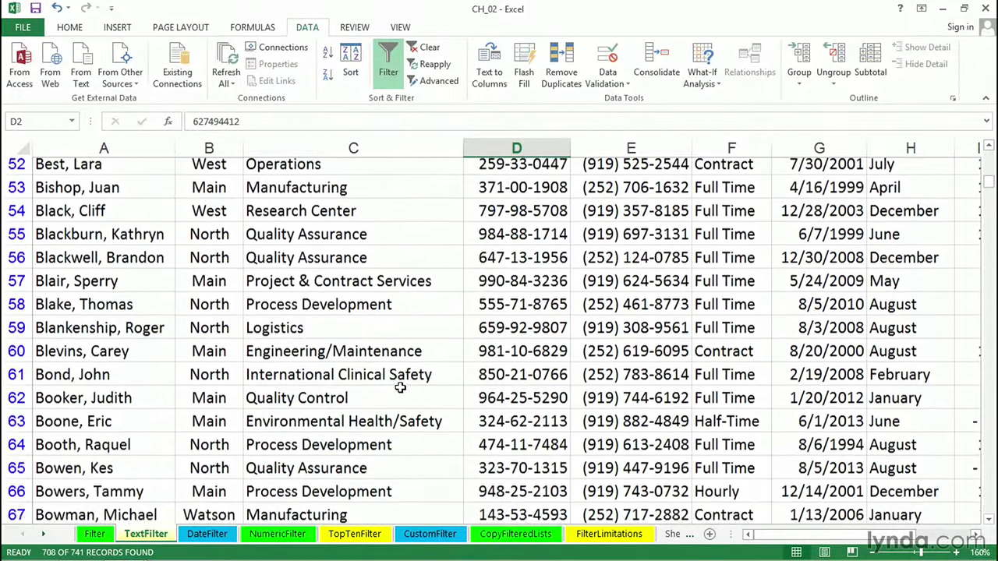
{"action": "scroll", "coordinate": [400, 388], "scroll_direction": "down", "scroll_amount": 8}
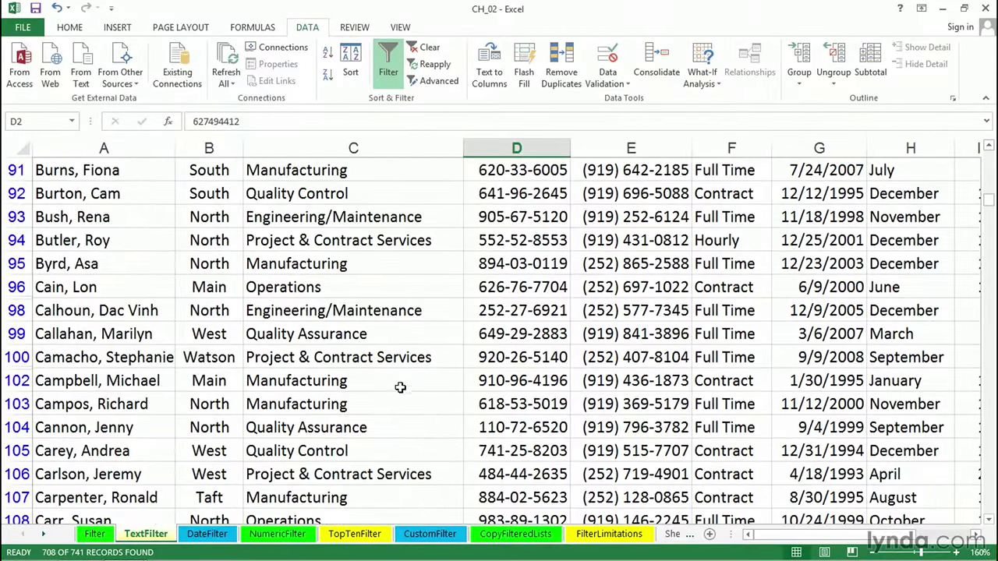
{"action": "scroll", "coordinate": [399, 383], "scroll_direction": "down", "scroll_amount": 10}
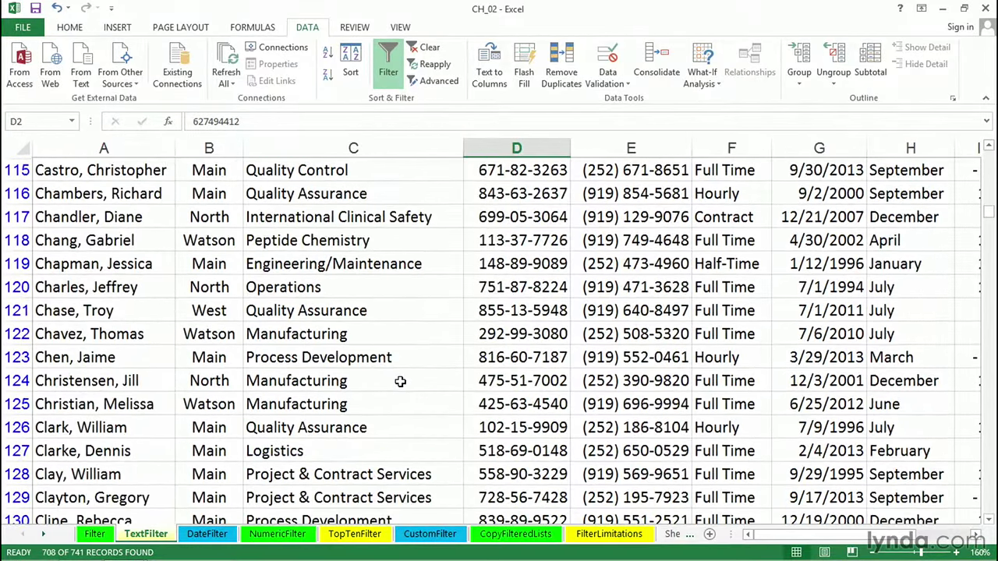
{"action": "scroll", "coordinate": [400, 380], "scroll_direction": "down", "scroll_amount": 5}
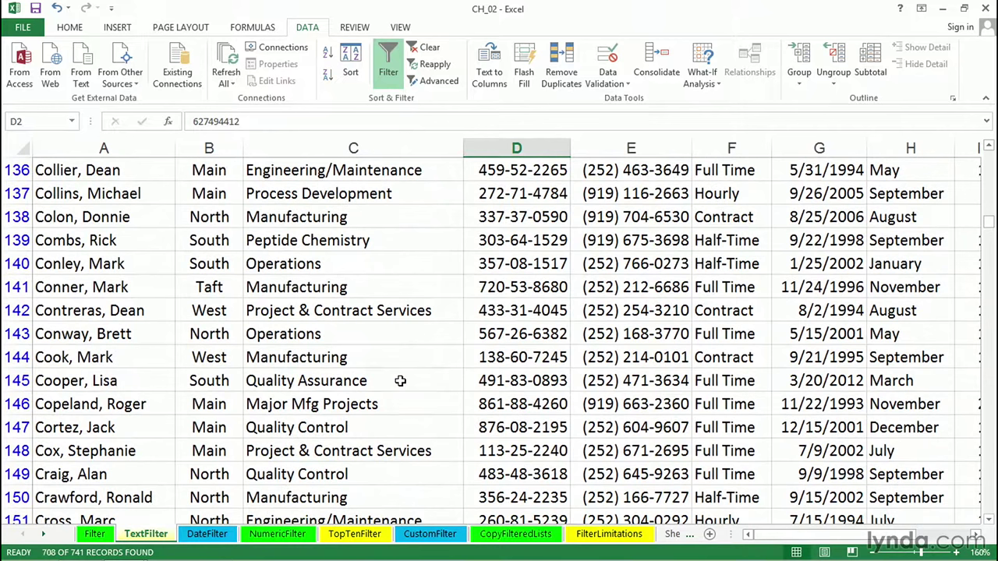
{"action": "mouse_move", "coordinate": [55, 553]}
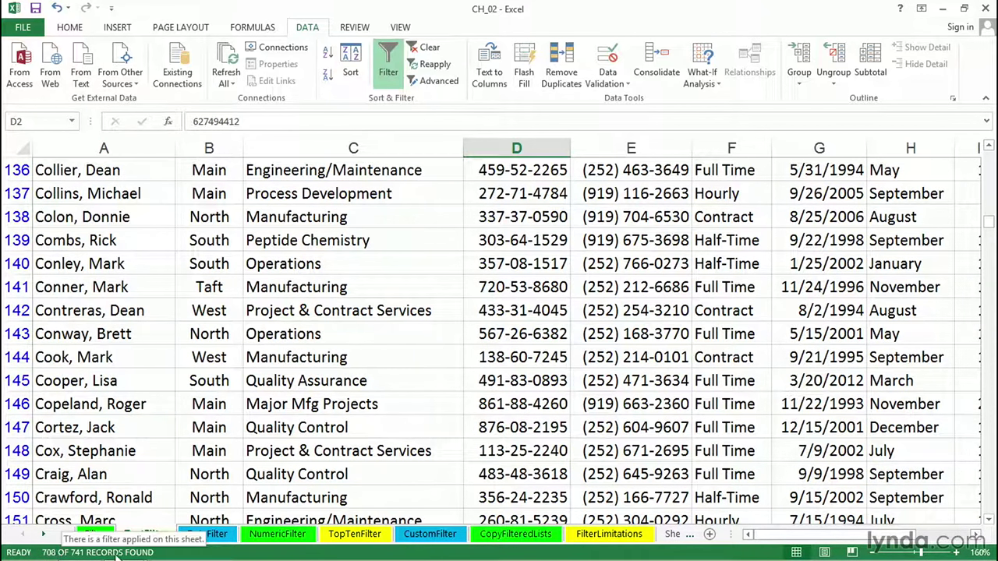
{"action": "scroll", "coordinate": [341, 404], "scroll_direction": "up", "scroll_amount": 7}
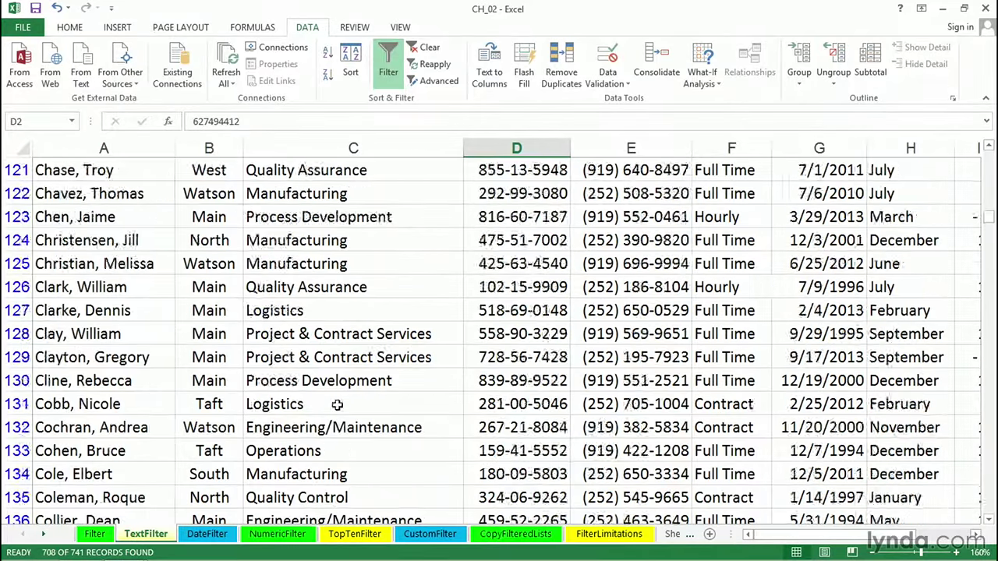
{"action": "scroll", "coordinate": [341, 404], "scroll_direction": "up", "scroll_amount": 20}
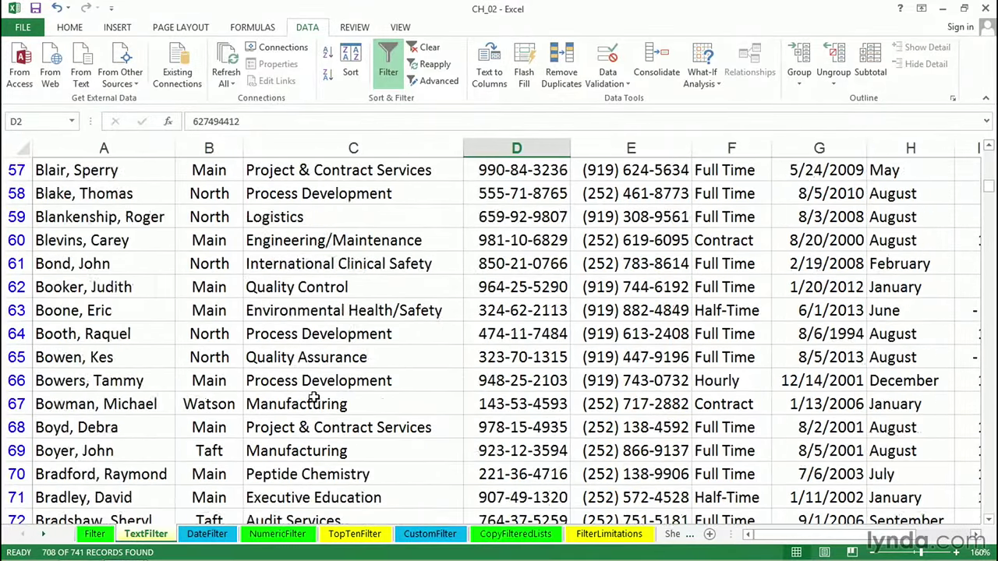
{"action": "left_click", "coordinate": [427, 48]}
Step: Filter Employee Name to names ending with 'rick' (5 of 741) and select the first name
{"action": "scroll", "coordinate": [350, 360], "scroll_direction": "up", "scroll_amount": 10}
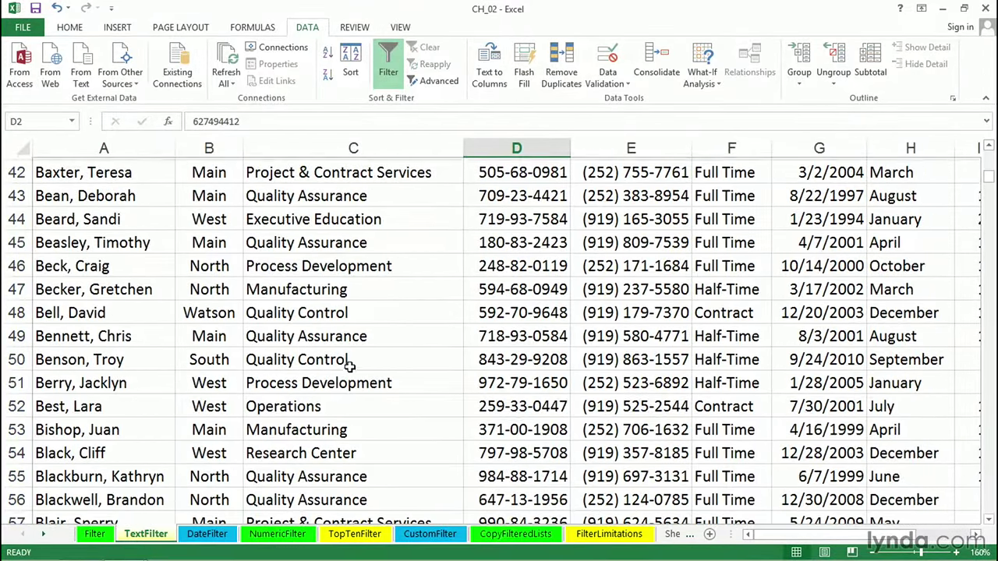
{"action": "scroll", "coordinate": [371, 354], "scroll_direction": "up", "scroll_amount": 4}
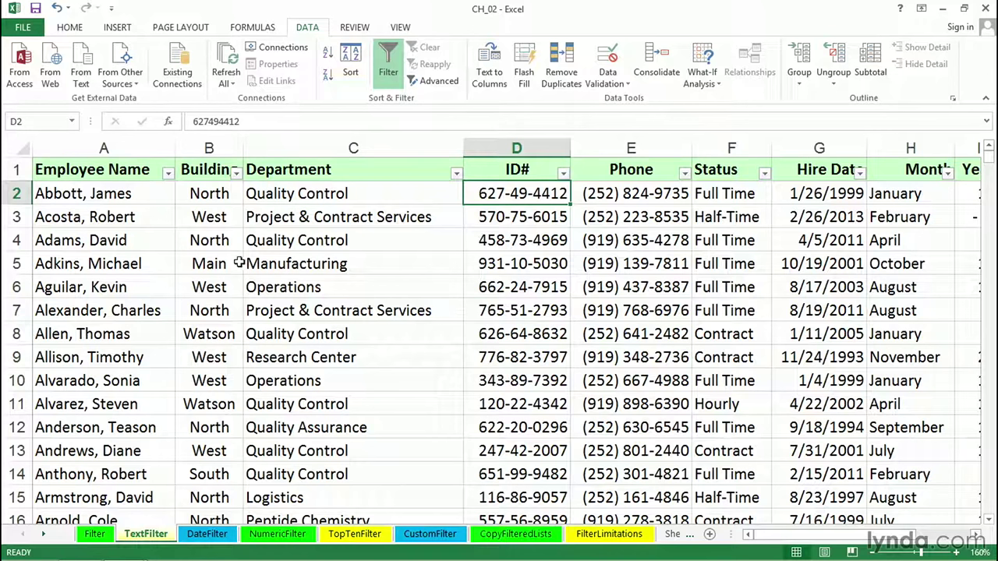
{"action": "left_click", "coordinate": [167, 173]}
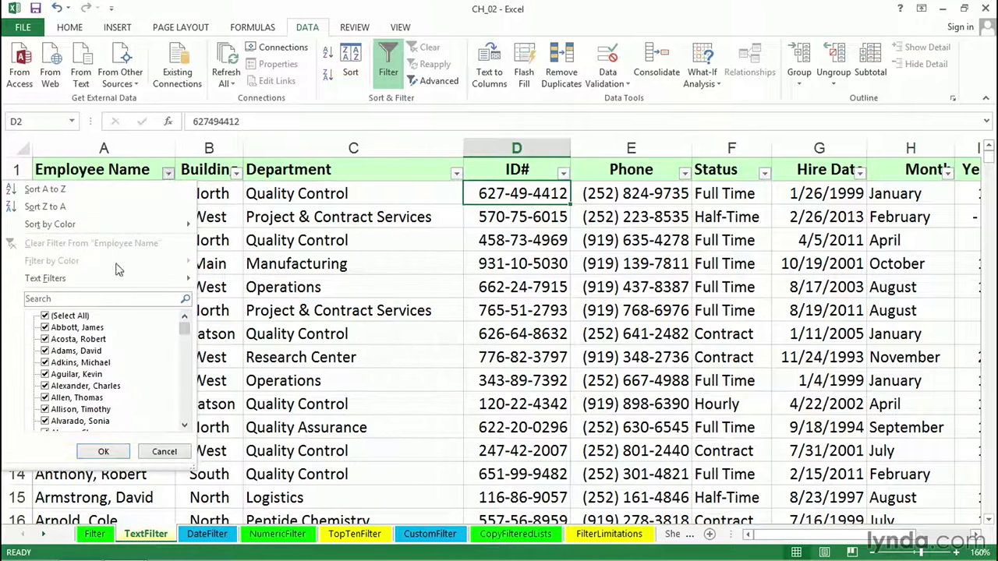
{"action": "mouse_move", "coordinate": [119, 279]}
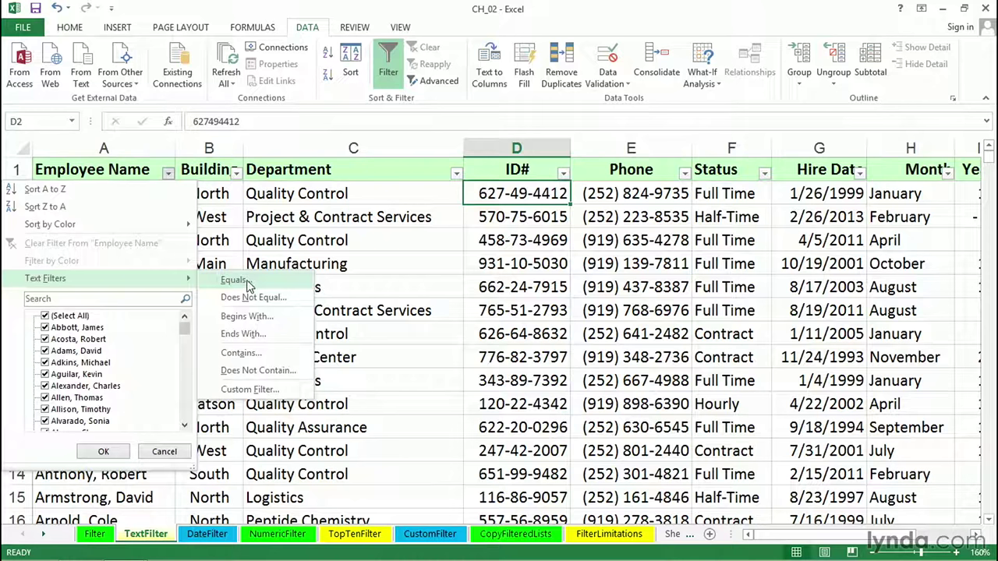
{"action": "left_click", "coordinate": [233, 337]}
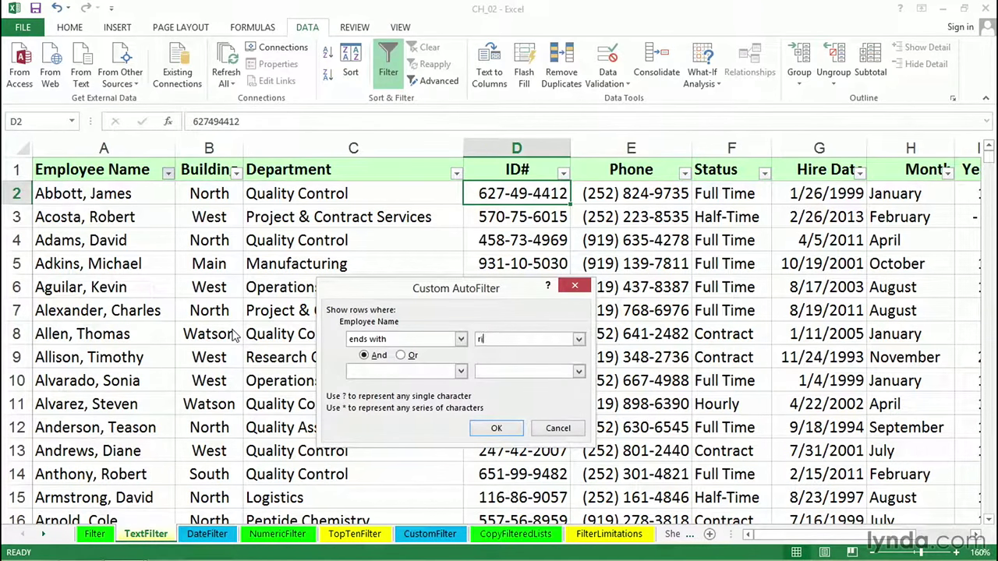
{"action": "left_click", "coordinate": [474, 429]}
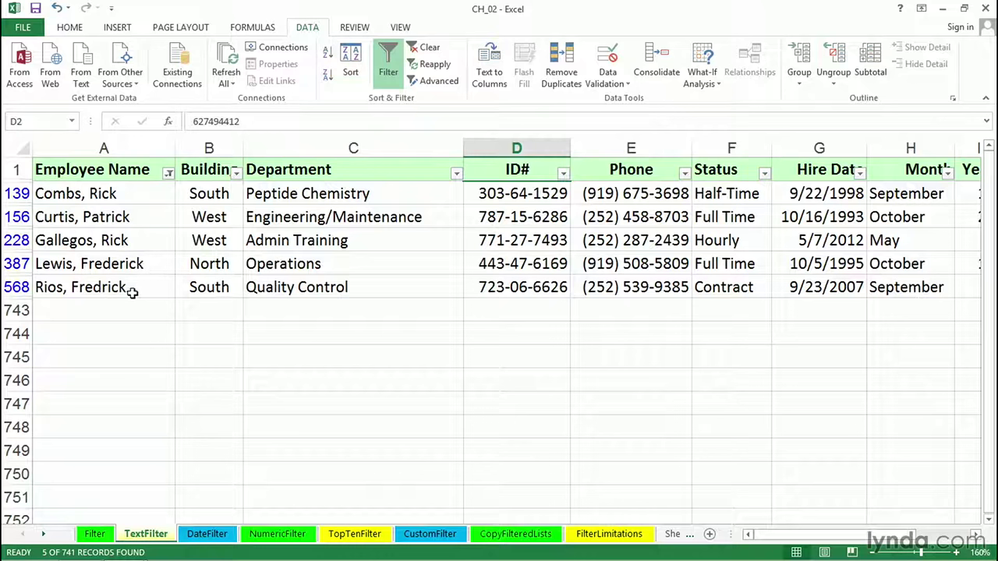
{"action": "left_click", "coordinate": [129, 196]}
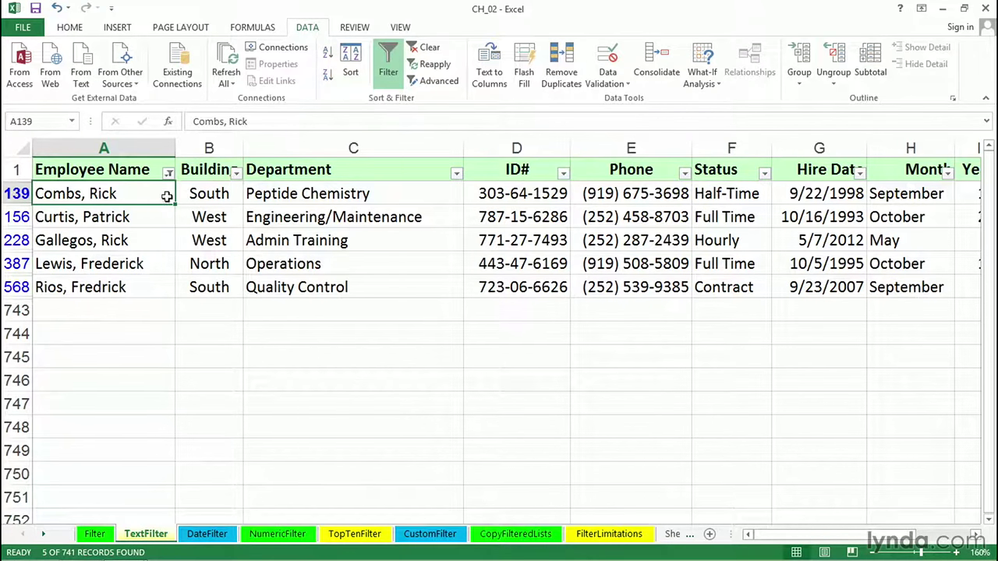
Step: Change the Employee Name filter to names containing 'rick', showing 8 of 741 records
{"action": "mouse_move", "coordinate": [167, 179]}
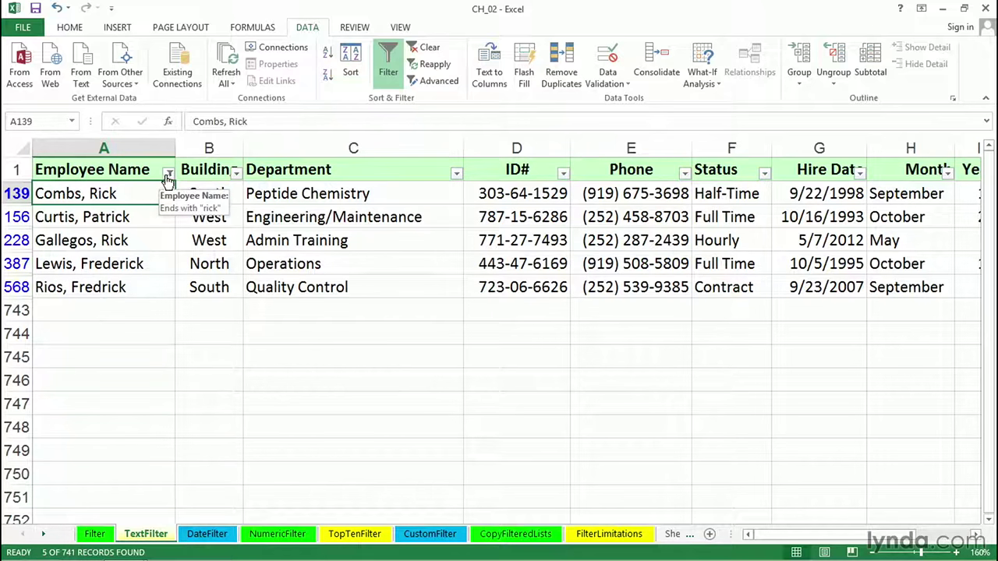
{"action": "left_click", "coordinate": [167, 174]}
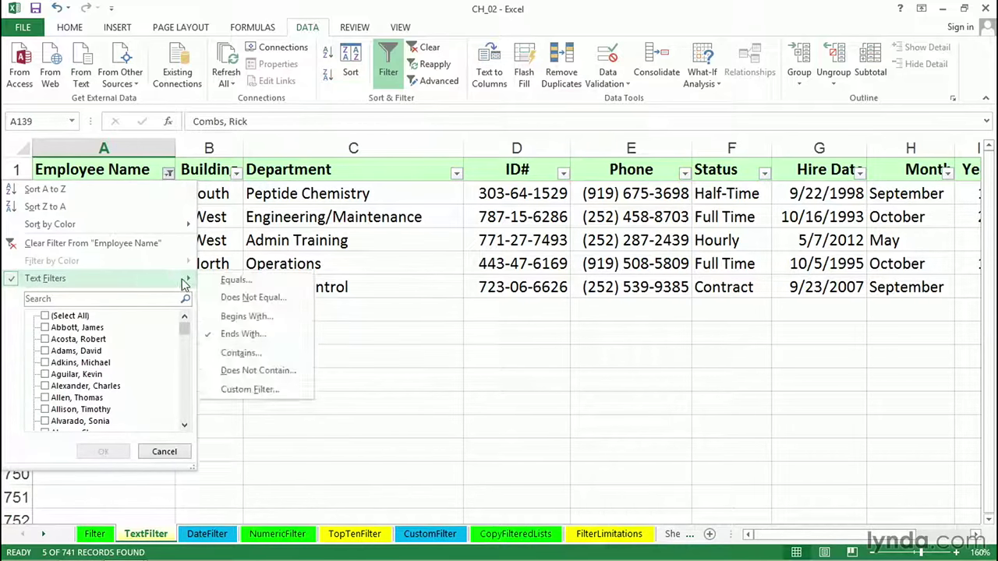
{"action": "left_click", "coordinate": [232, 355]}
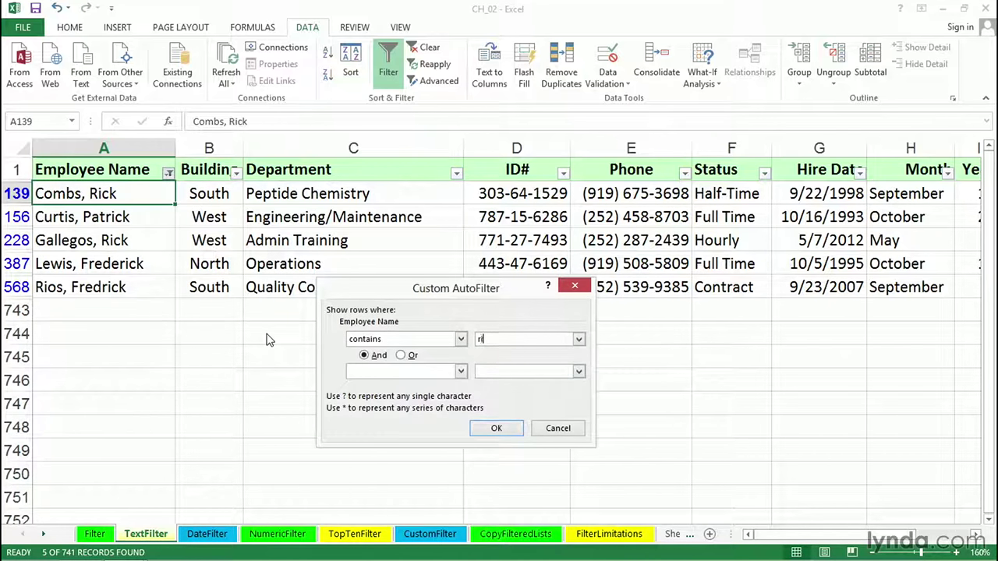
{"action": "type", "text": "rick"}
{"action": "left_click", "coordinate": [496, 428]}
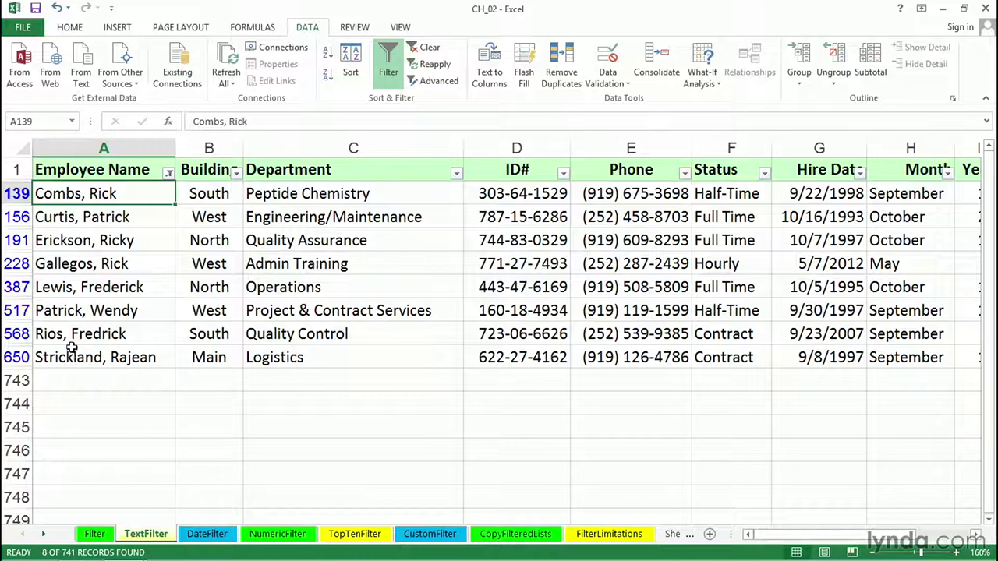
Step: Clear the filter and refilter Employee Name via the search box with 'ric', keeping 8 records
{"action": "left_click", "coordinate": [430, 46]}
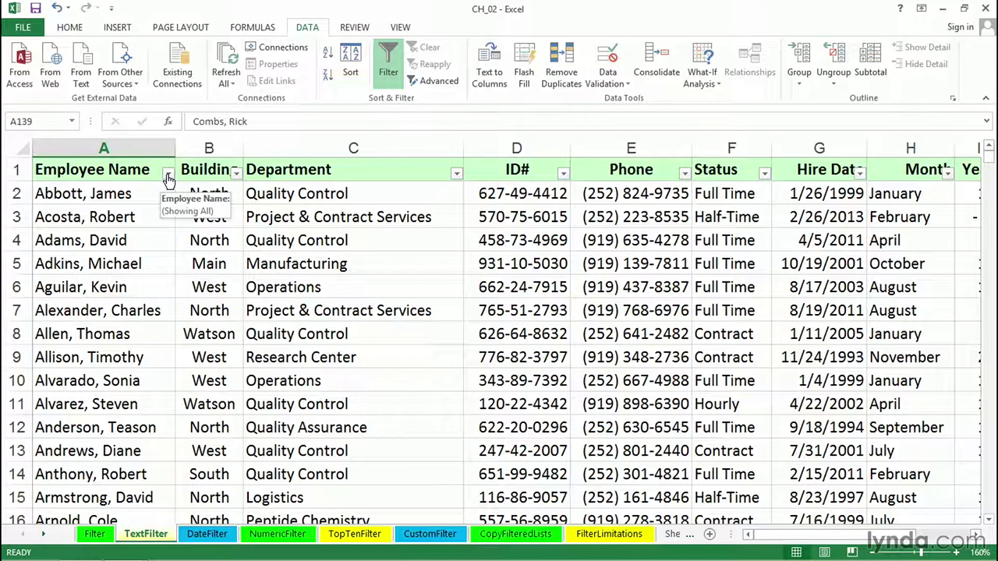
{"action": "left_click", "coordinate": [167, 174]}
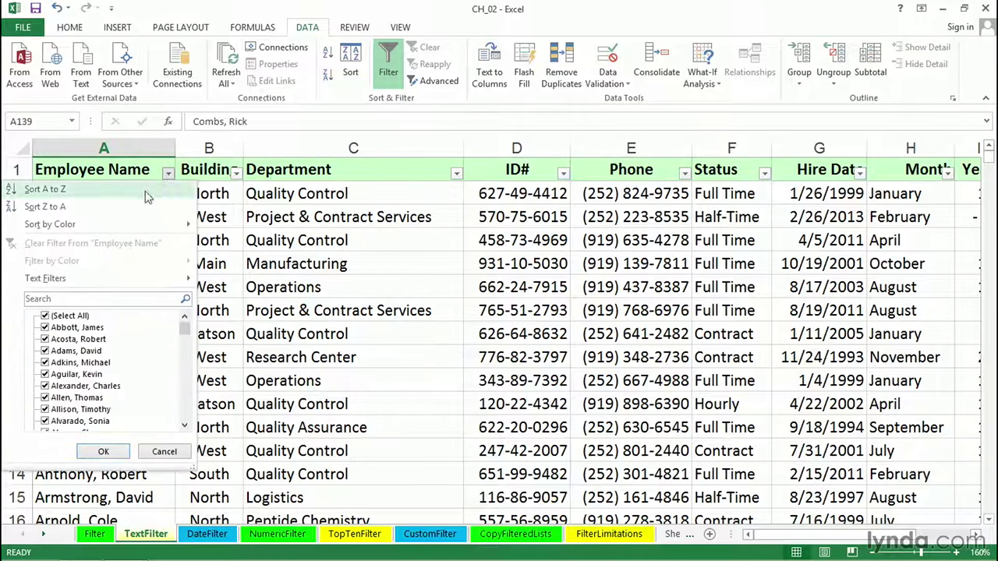
{"action": "left_click", "coordinate": [52, 297]}
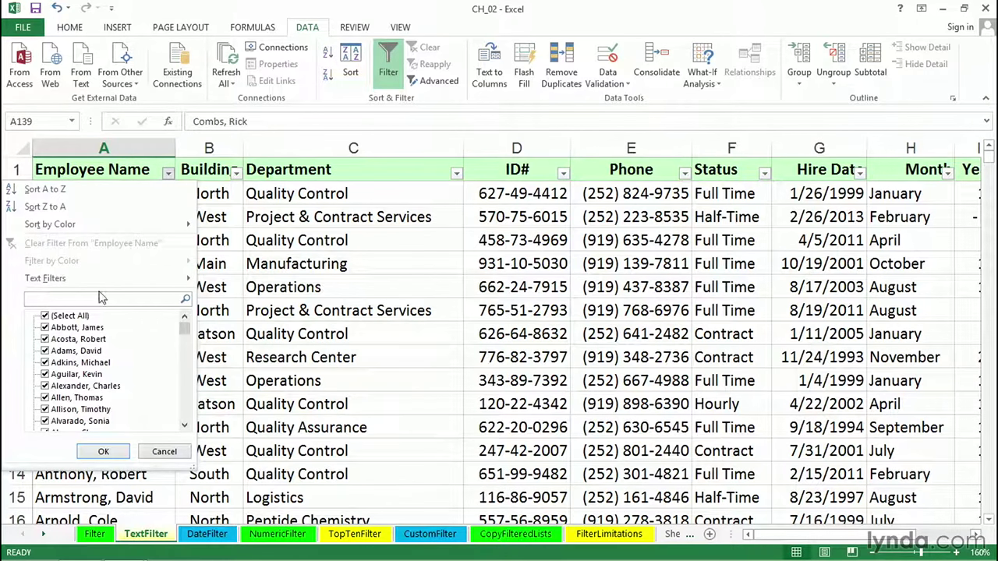
{"action": "type", "text": "r"}
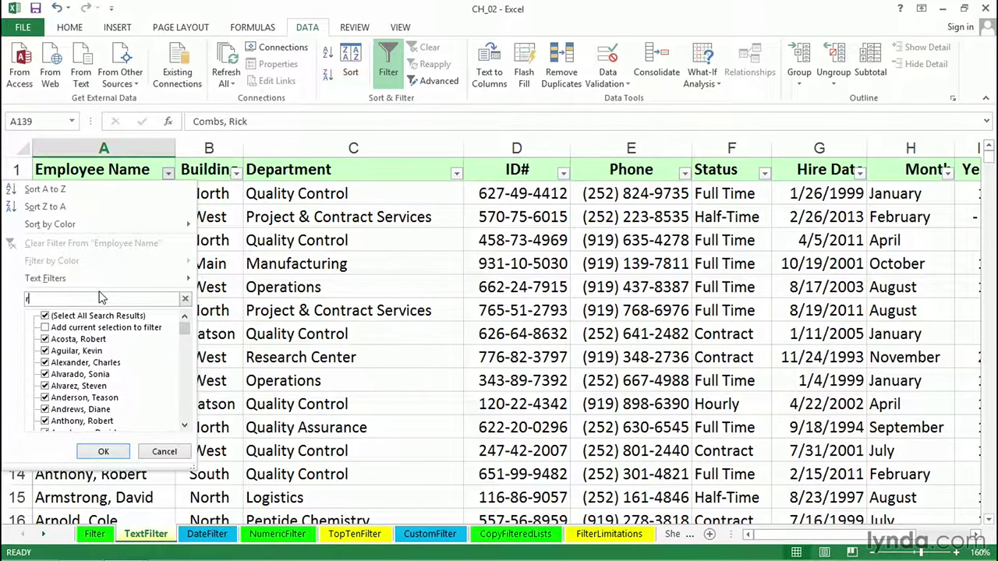
{"action": "type", "text": "i"}
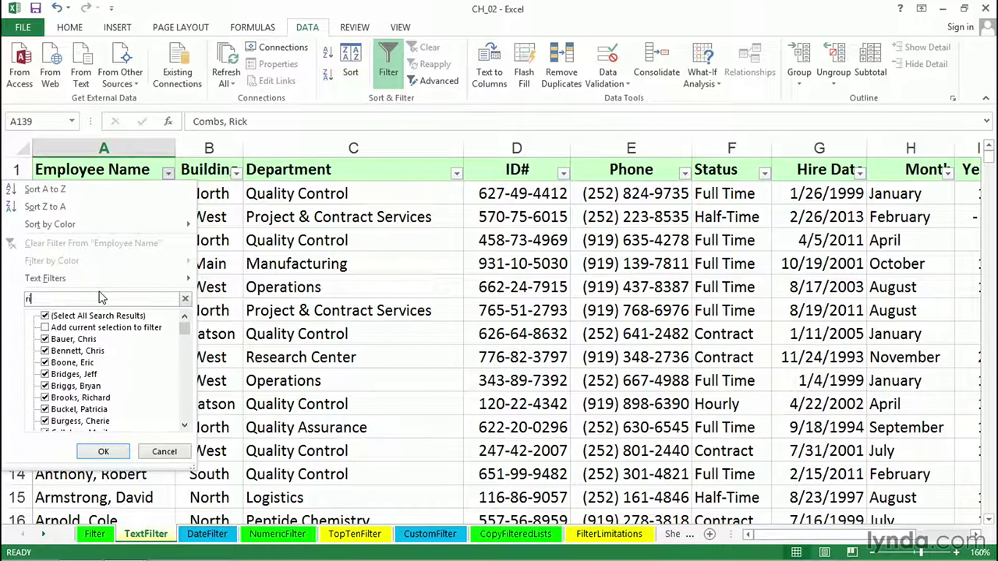
{"action": "type", "text": "c"}
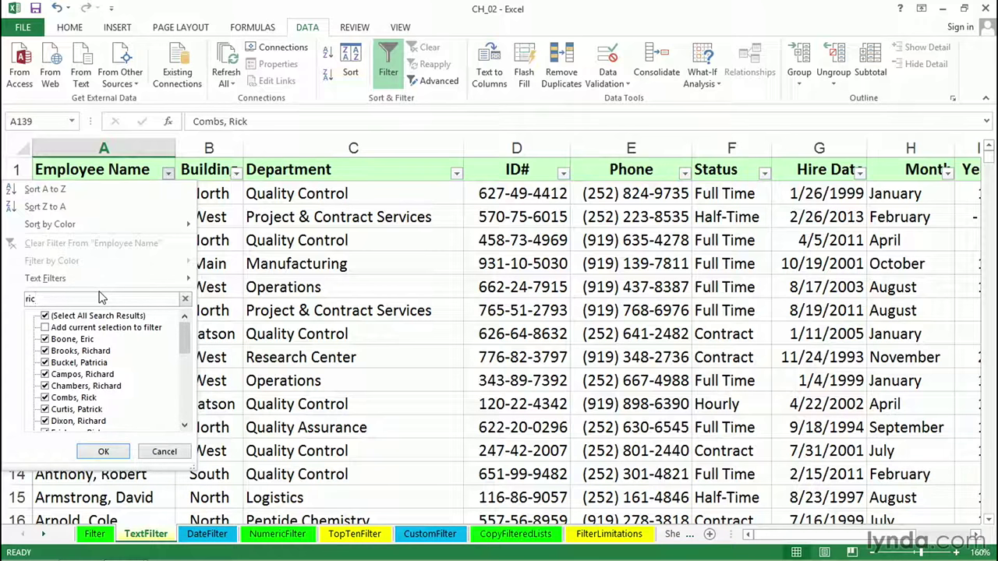
{"action": "type", "text": "k"}
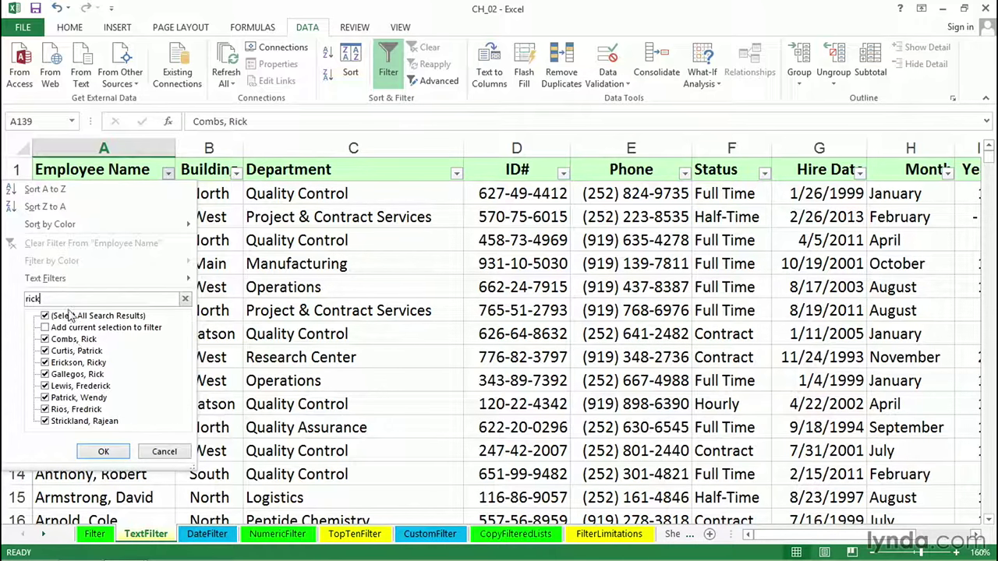
{"action": "left_click_drag", "start_coordinate": [69, 300], "coordinate": [6, 299]}
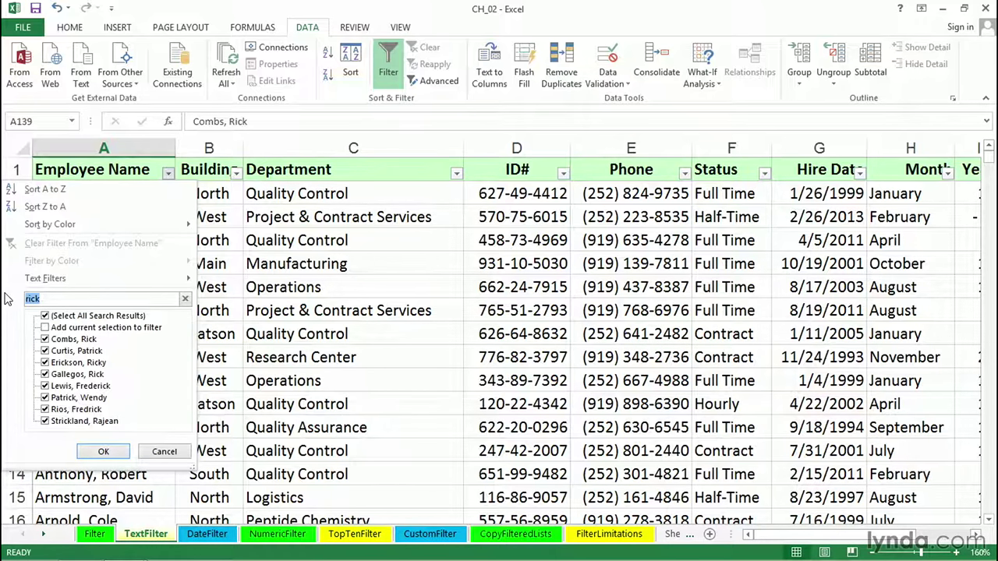
{"action": "key", "text": "BackSpace"}
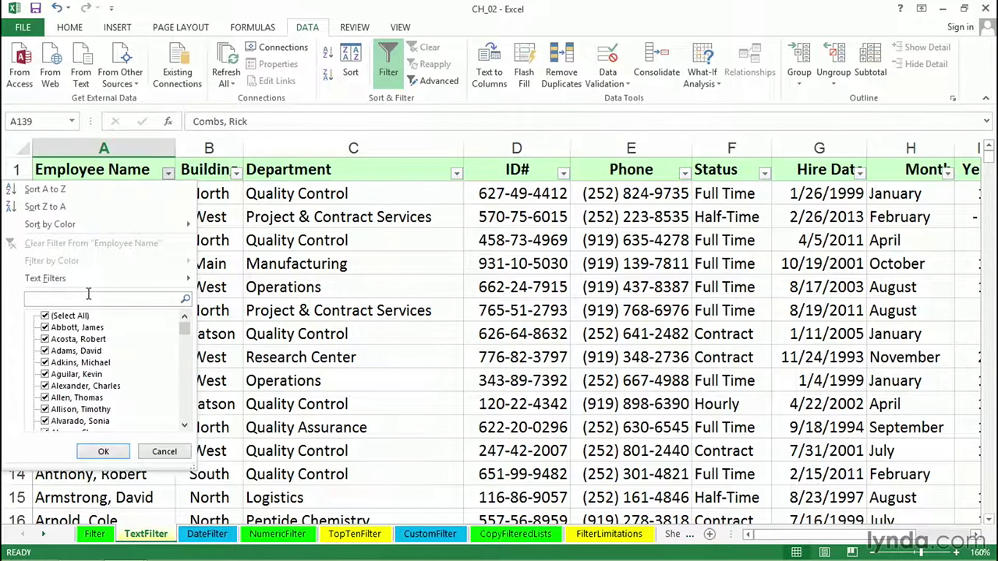
{"action": "type", "text": "rick"}
{"action": "key", "text": "Return"}
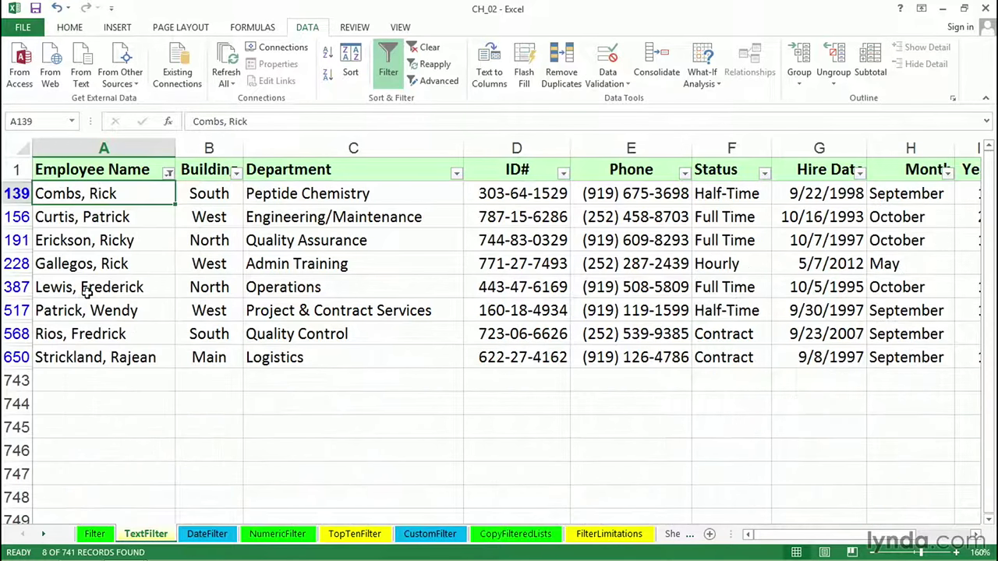